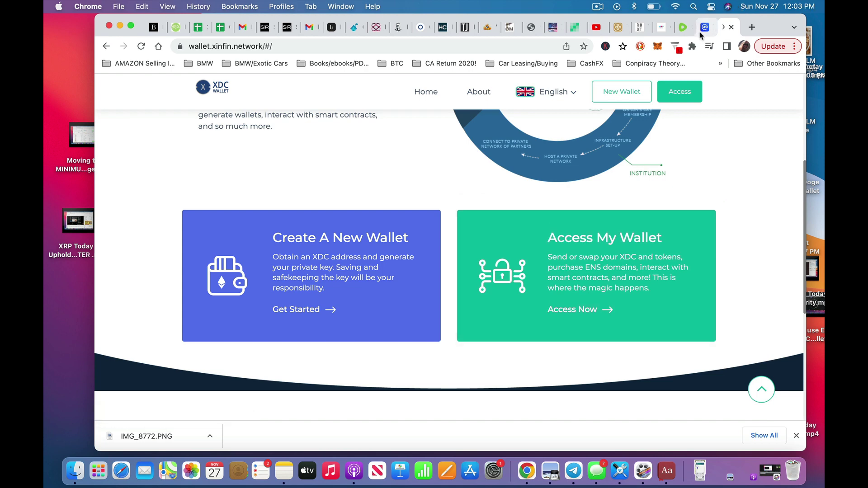
# Step: On CoinMarketCap, view the XDC Network price chart over one month and three months
pyautogui.click(705, 30)
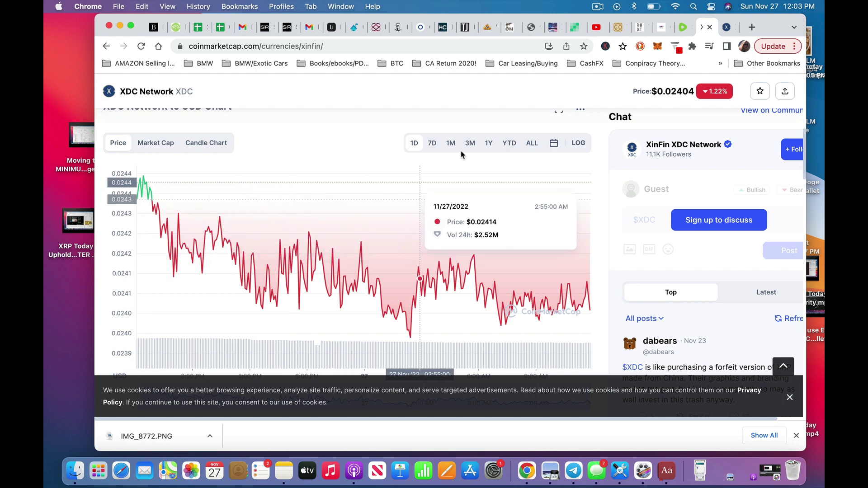
pyautogui.click(450, 144)
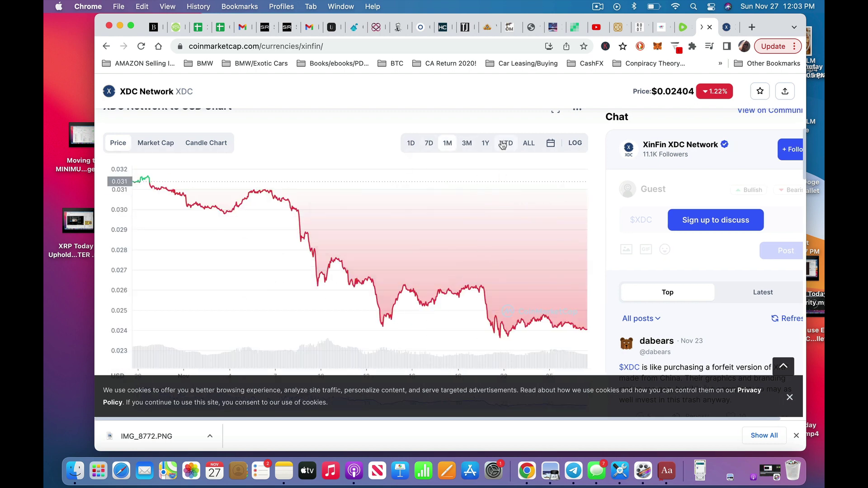
pyautogui.click(472, 144)
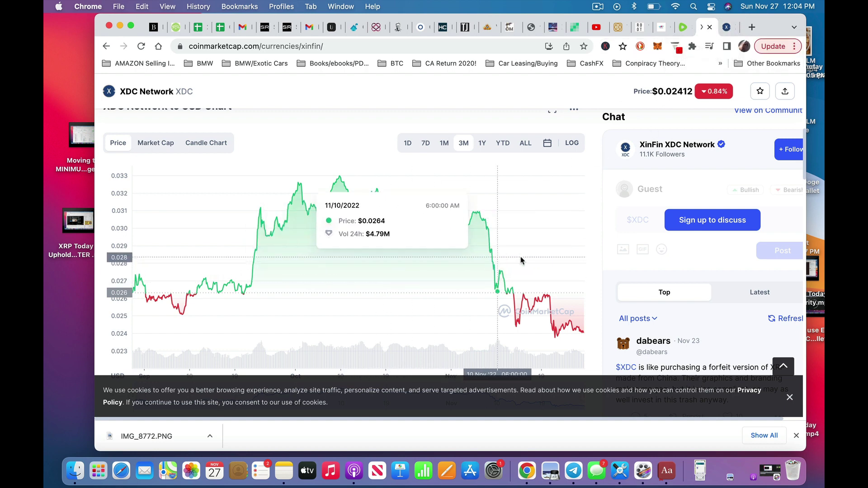
# Step: Back on XDC Wallet, begin creating a new wallet and pass the welcome notice
pyautogui.click(728, 28)
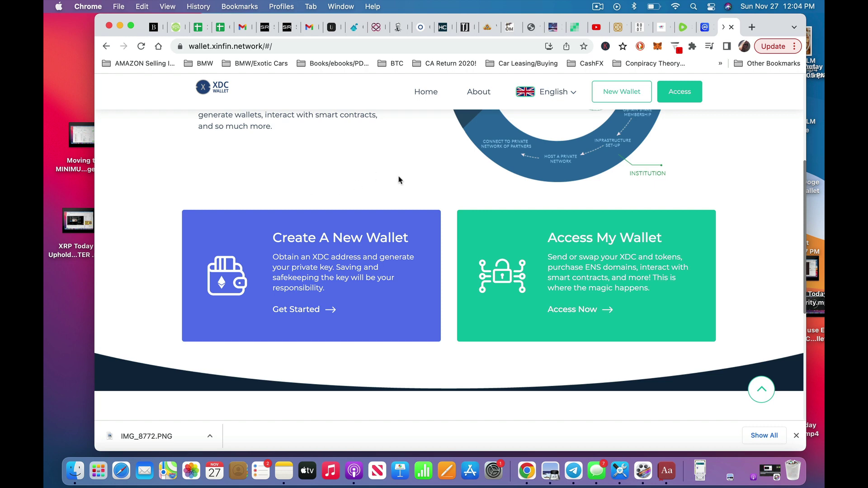
pyautogui.click(322, 263)
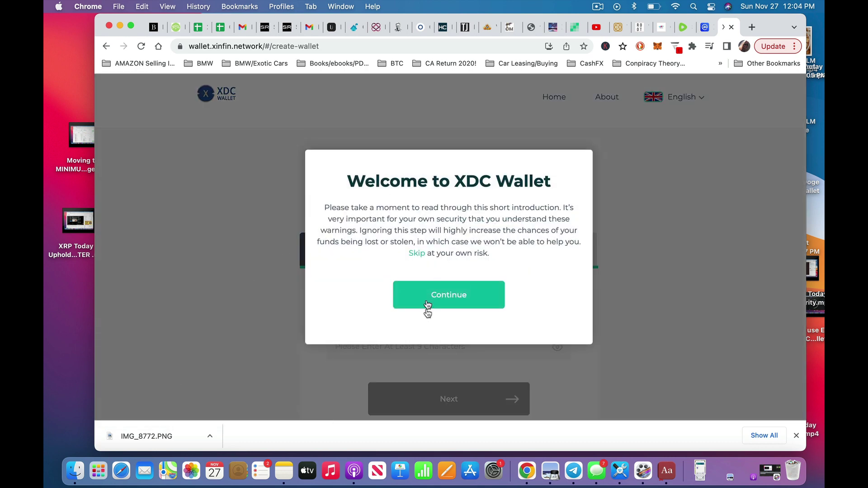
pyautogui.click(470, 297)
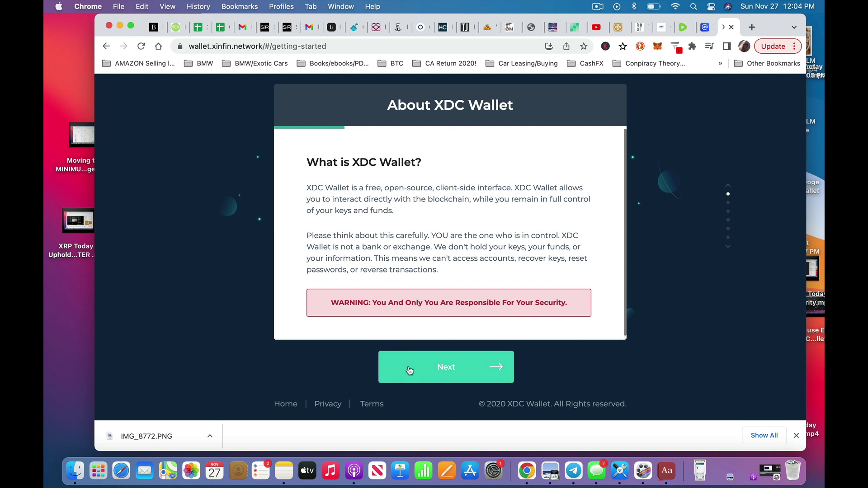
# Step: Advance to the slide explaining that funds live on the blockchain, not in the wallet
pyautogui.click(450, 364)
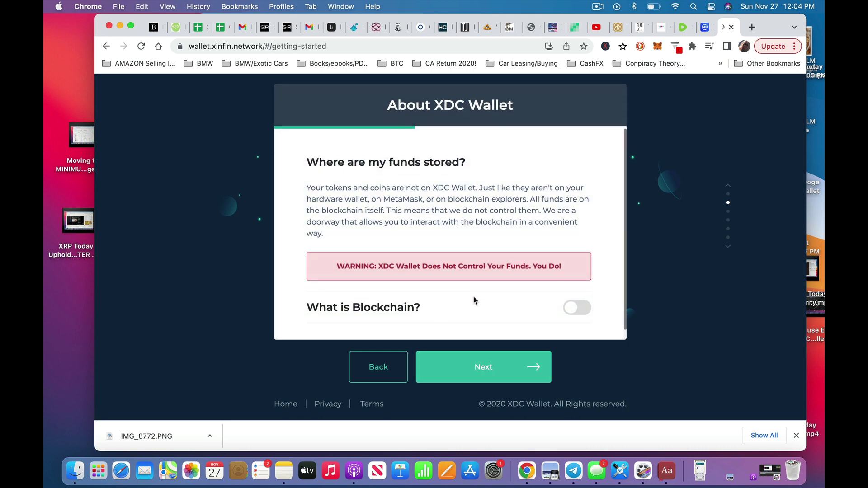
pyautogui.scroll(-1, 473, 299)
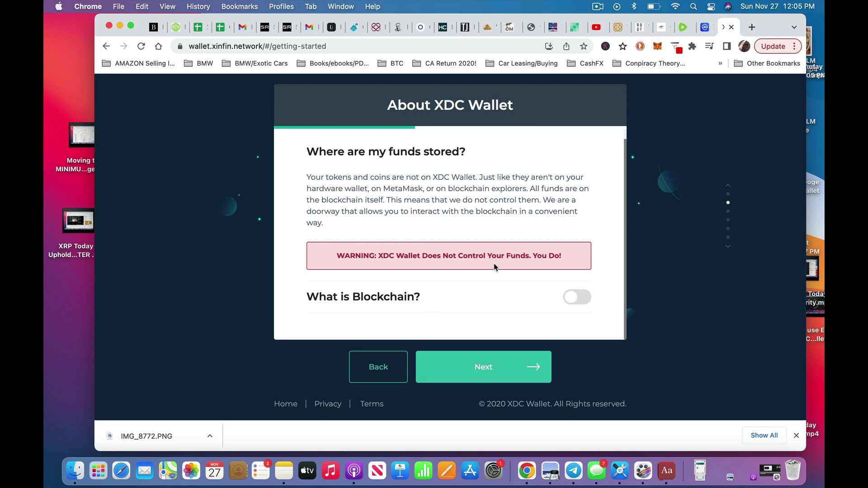
# Step: Go to the About Security slide warning that lost keys or passwords cannot be recovered
pyautogui.click(443, 366)
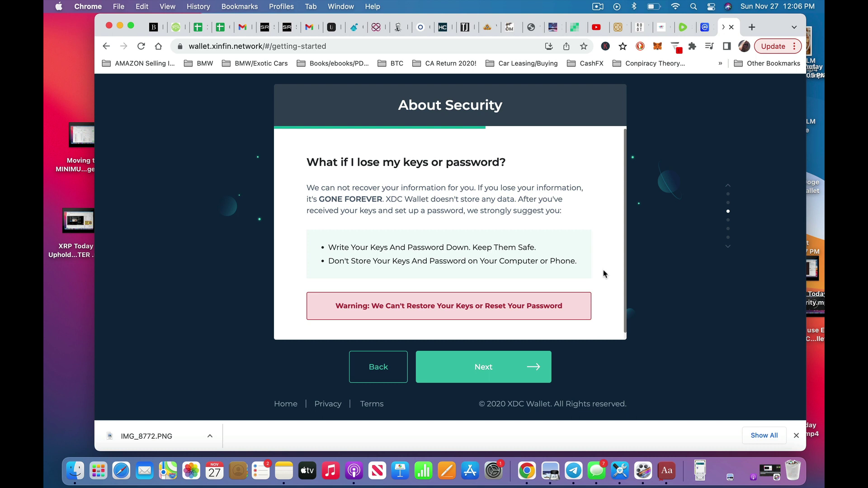
# Step: Show the helpful tips slide and highlight the 'Feel free to contact us' tip
pyautogui.click(489, 370)
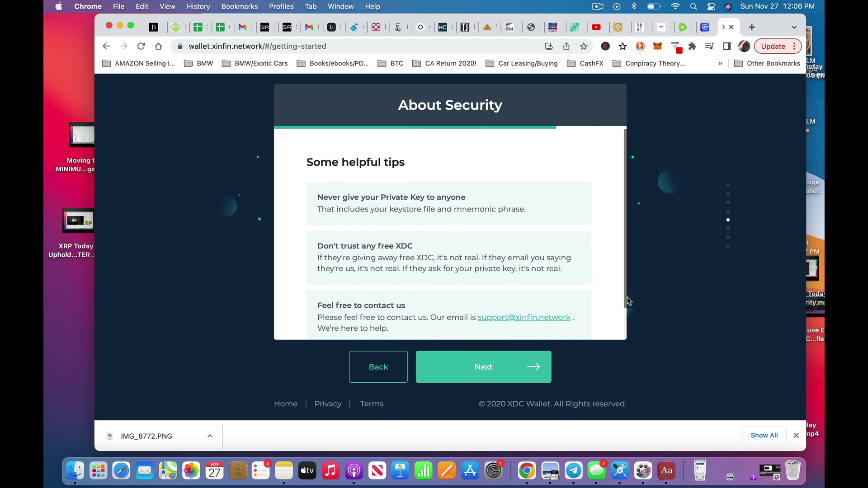
pyautogui.moveTo(628, 301); pyautogui.dragTo(626, 317)
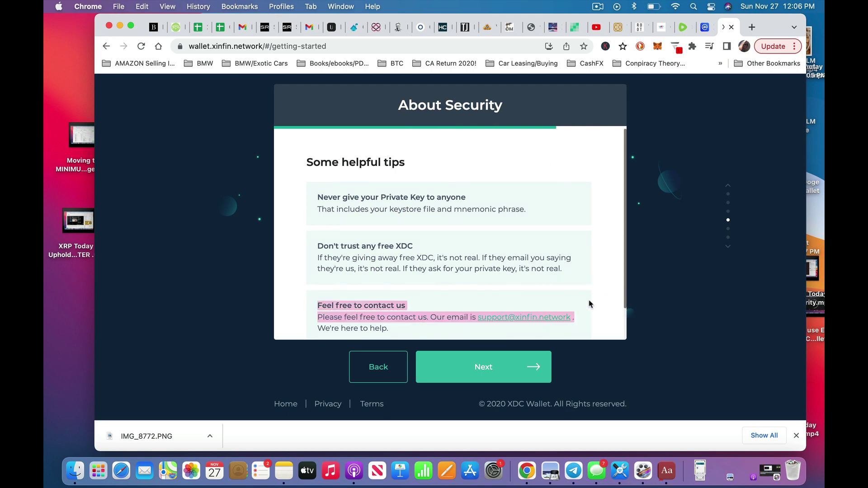
pyautogui.click(604, 288)
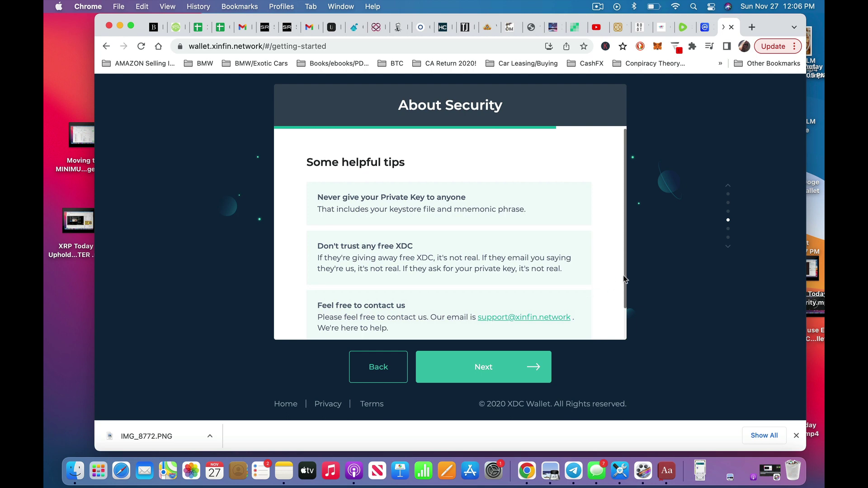
pyautogui.moveTo(626, 281); pyautogui.dragTo(627, 311)
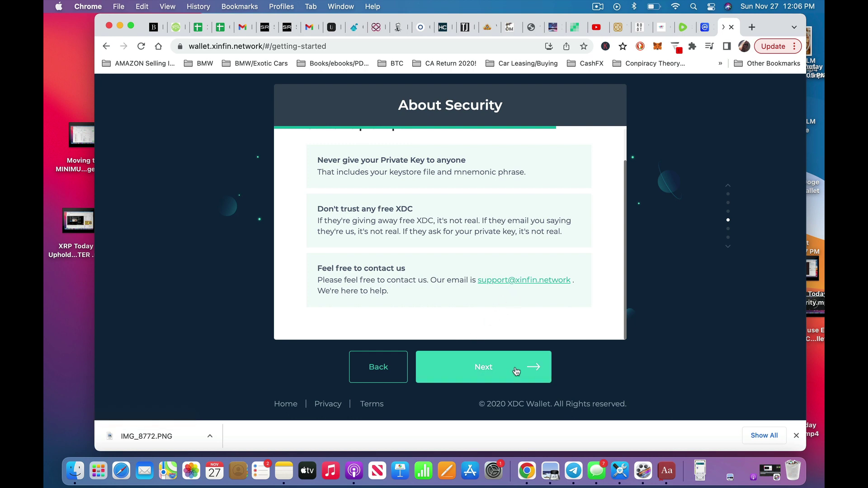
# Step: Read through the What's the upside? slide and continue to Congratulations
pyautogui.click(476, 375)
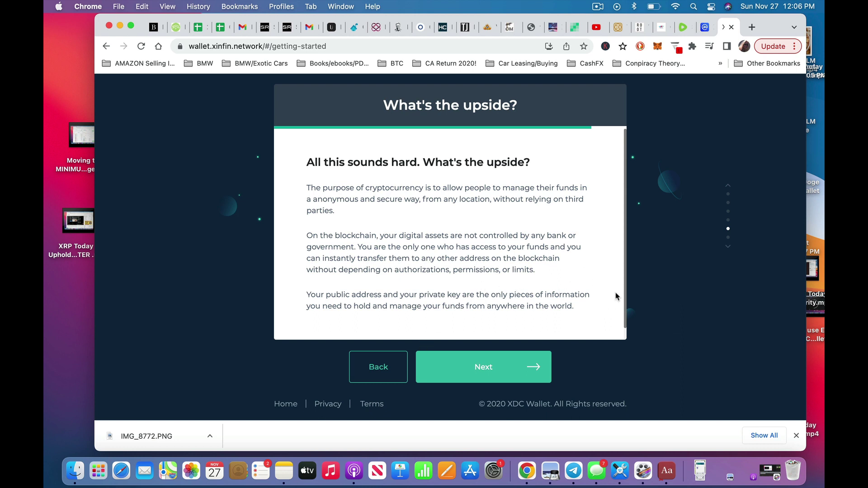
pyautogui.moveTo(626, 305); pyautogui.dragTo(625, 318)
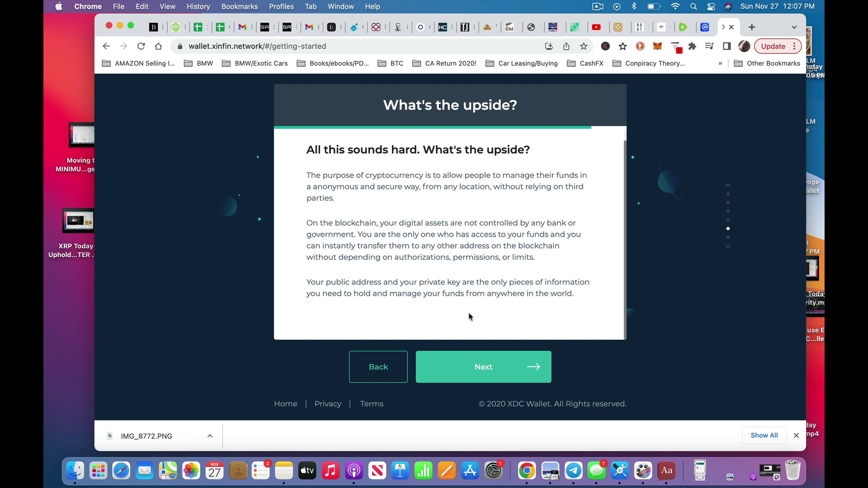
pyautogui.click(483, 367)
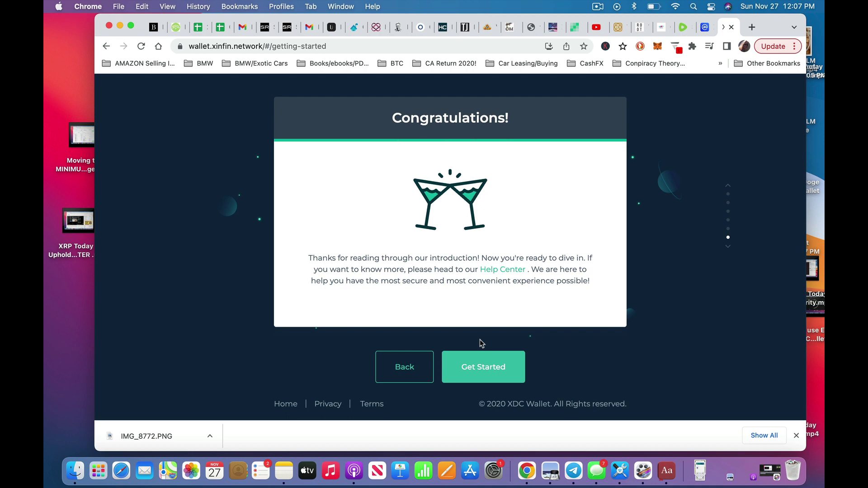
# Step: Open Get a New Wallet, keep By Mnemonic Phrase selected, and enter a password
pyautogui.click(481, 364)
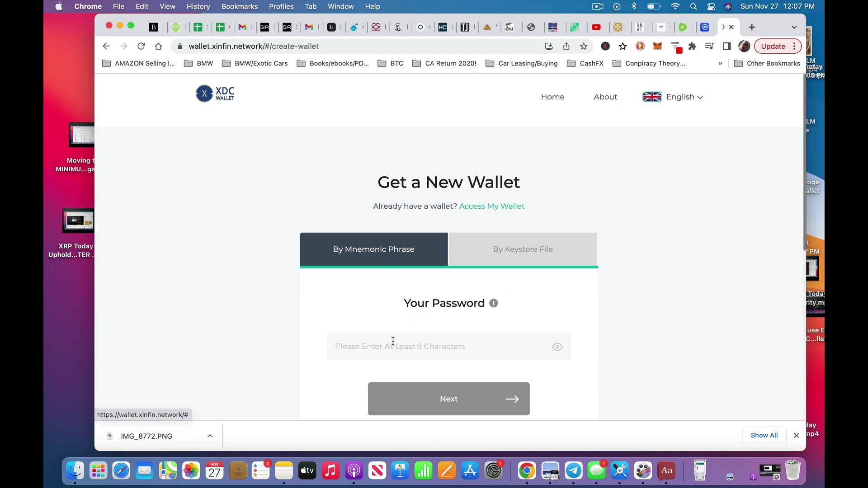
pyautogui.click(446, 350)
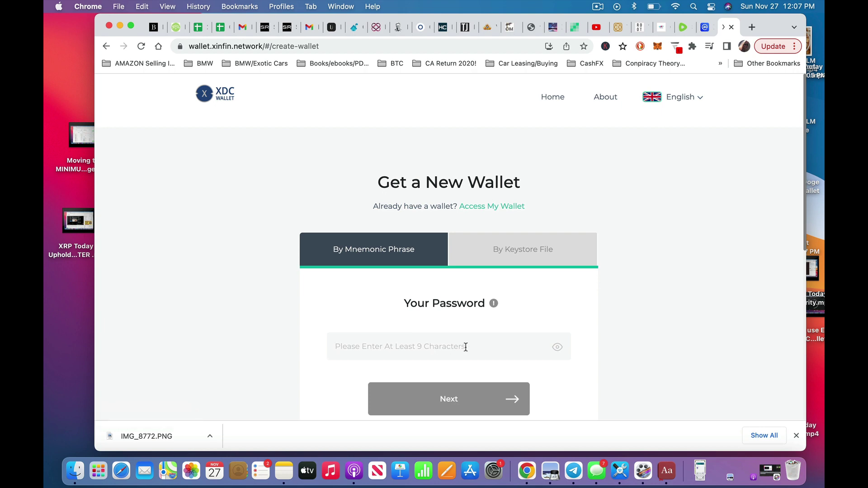
pyautogui.click(552, 257)
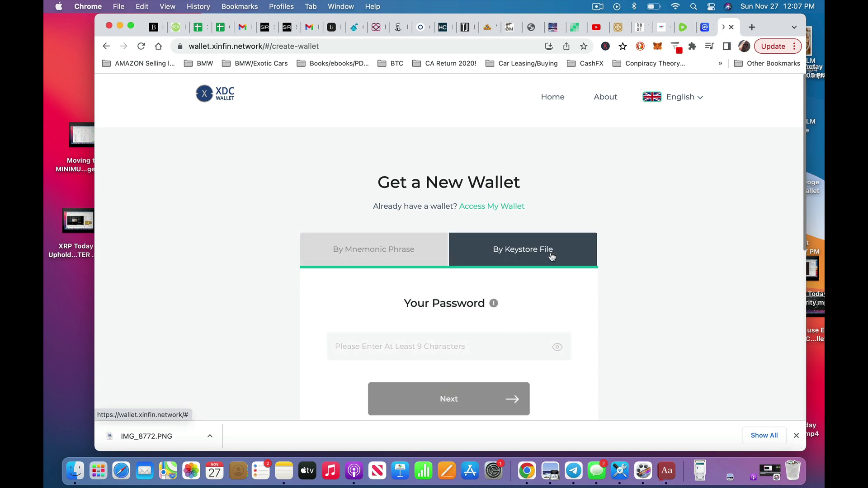
pyautogui.click(400, 252)
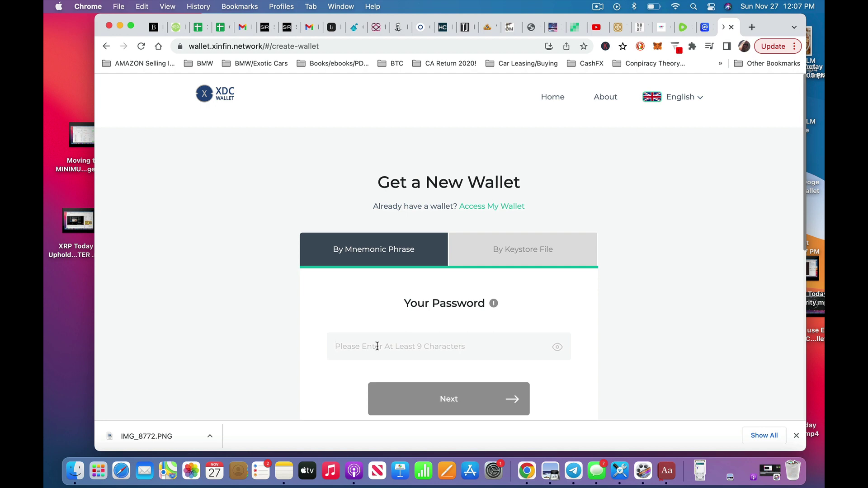
pyautogui.write('a')
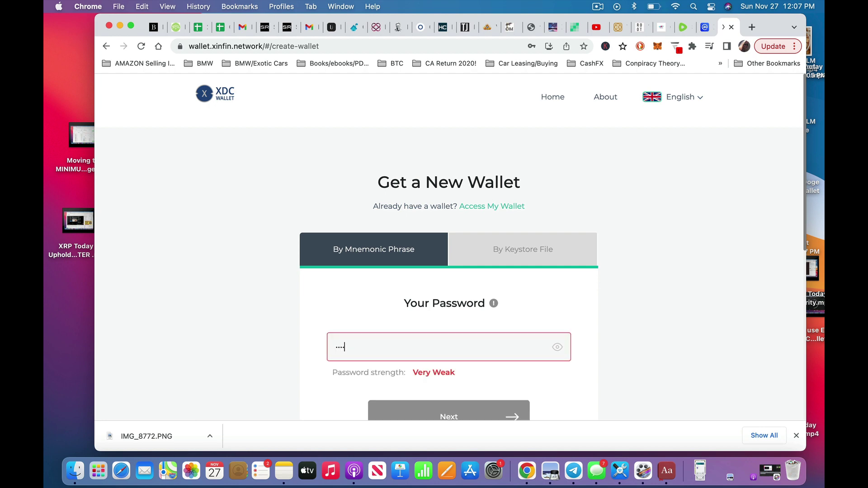
pyautogui.write('aa')
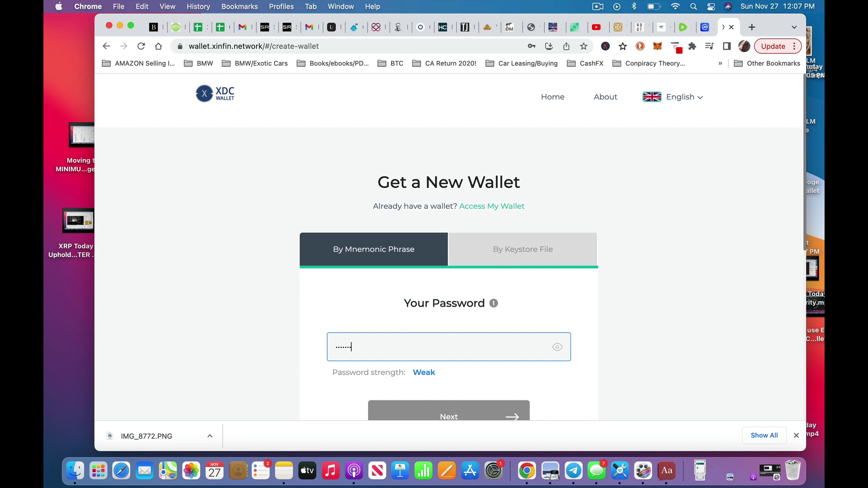
pyautogui.write('aa')
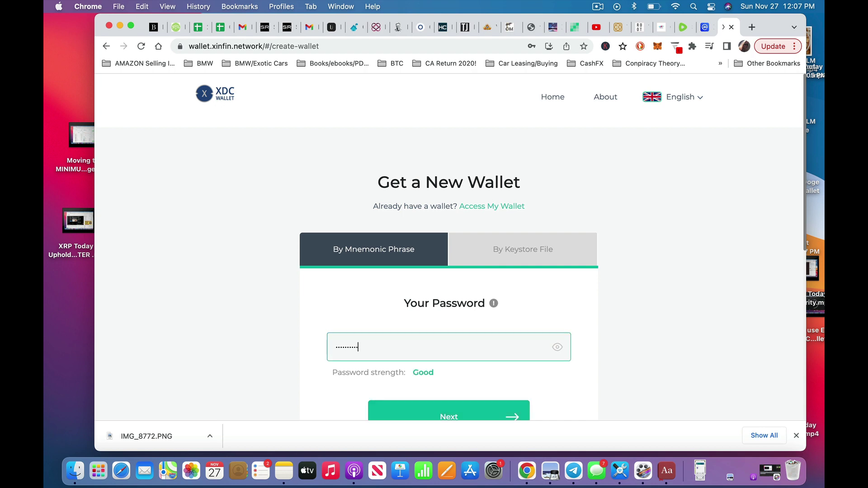
pyautogui.write('a')
# Step: Submit the password and scroll to display all twelve mnemonic phrase words
pyautogui.click(483, 409)
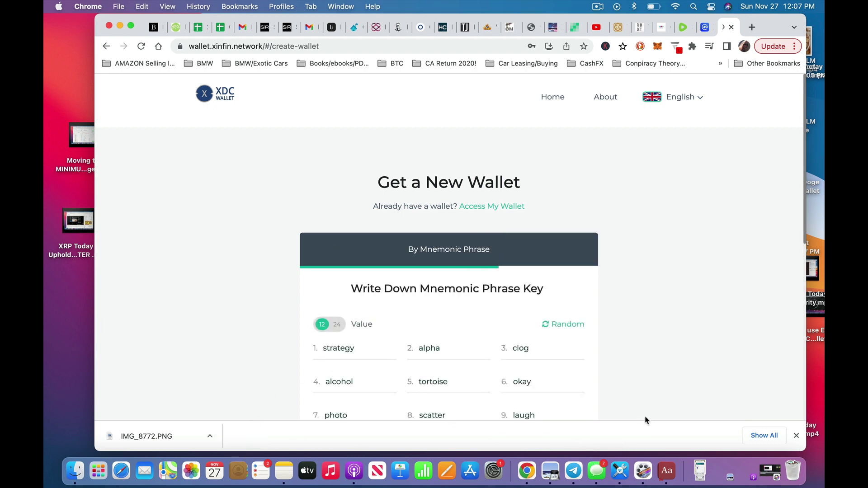
pyautogui.scroll(-3, 646, 420)
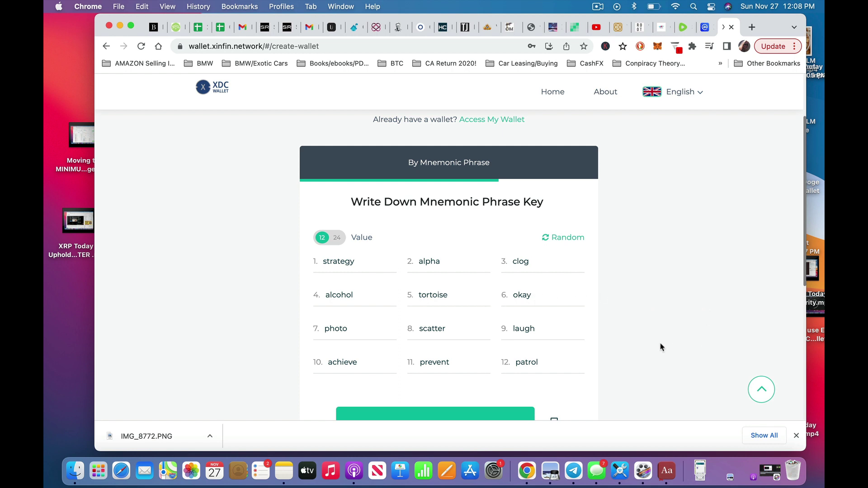
pyautogui.scroll(-3, 660, 348)
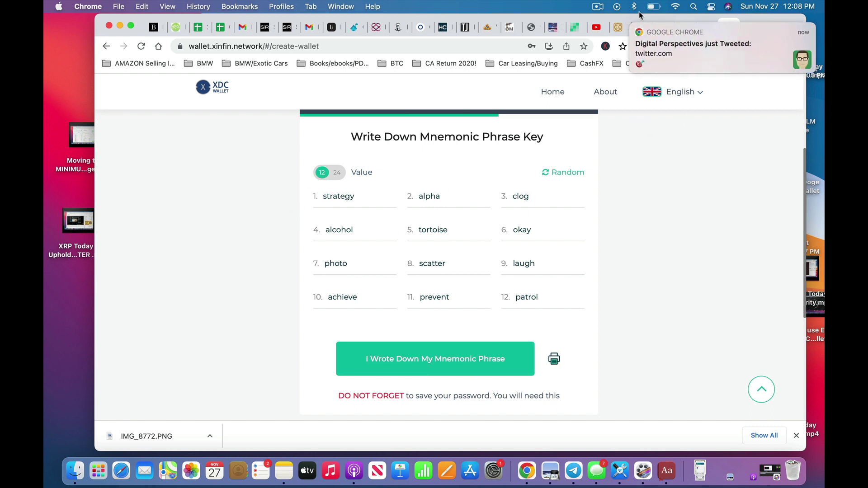
# Step: Dismiss the Chrome notifications and screenshot the mnemonic phrase card with Cmd+Shift+4
pyautogui.click(636, 30)
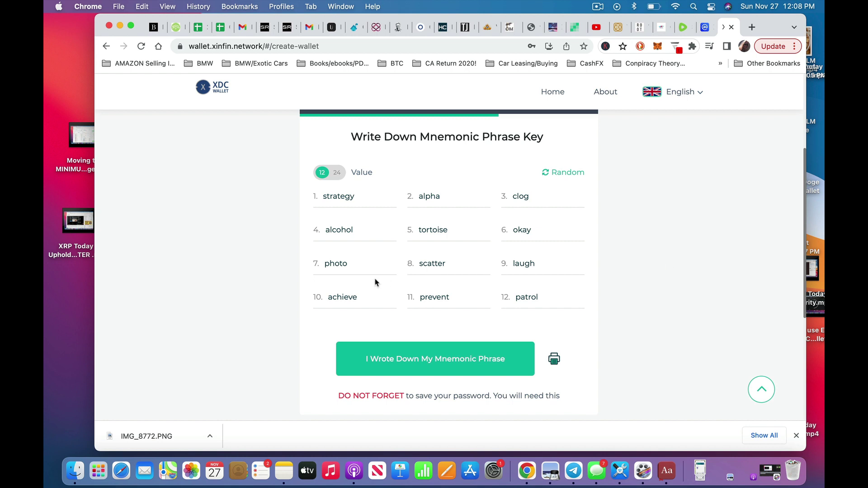
pyautogui.press('super+shift+4')
pyautogui.moveTo(299, 122); pyautogui.dragTo(601, 337)
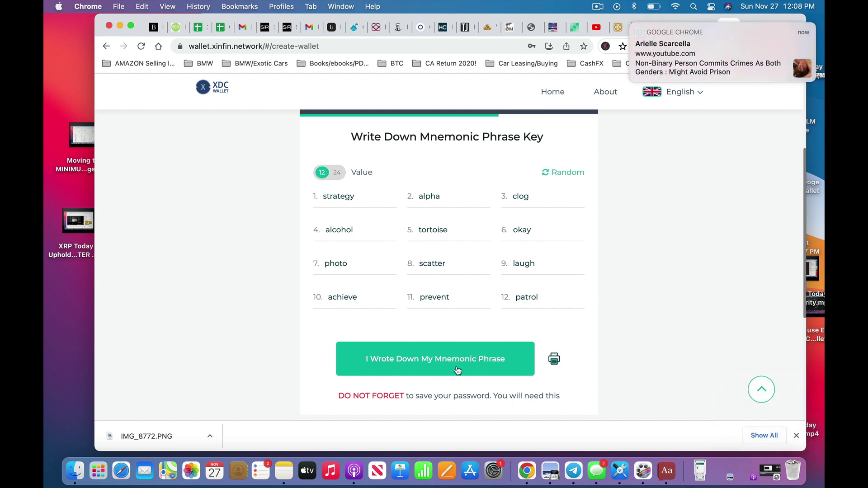
pyautogui.moveTo(624, 24)
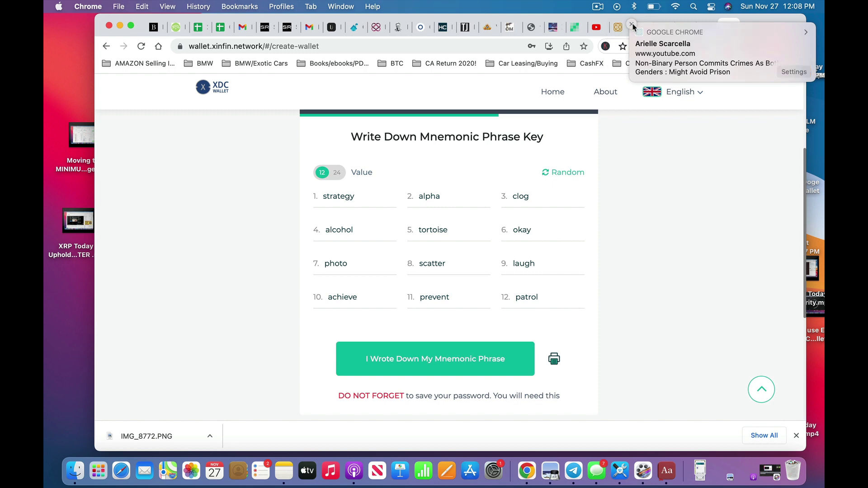
pyautogui.click(632, 25)
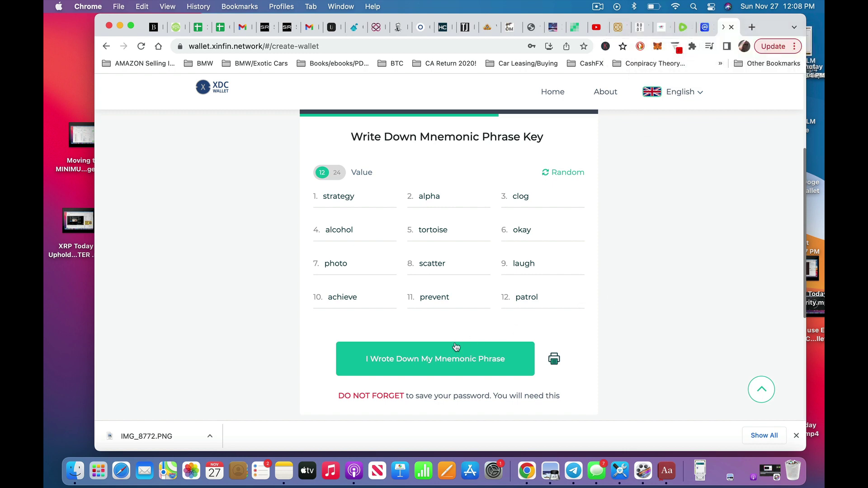
pyautogui.click(425, 360)
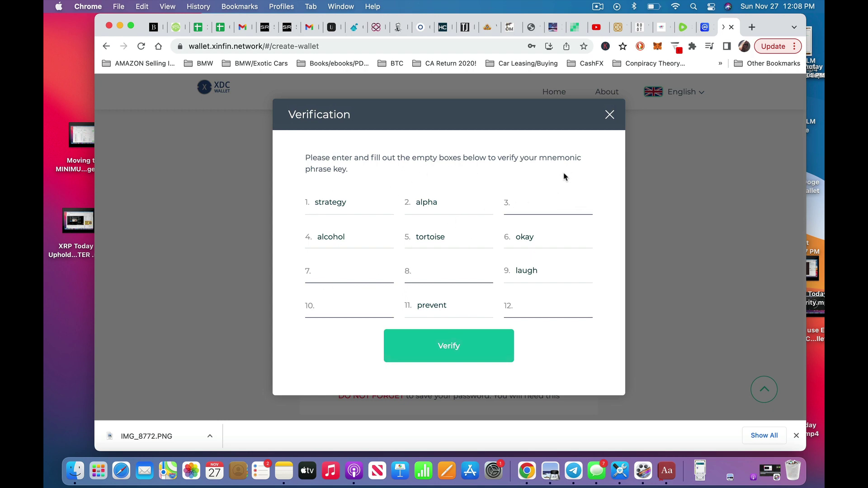
pyautogui.click(610, 115)
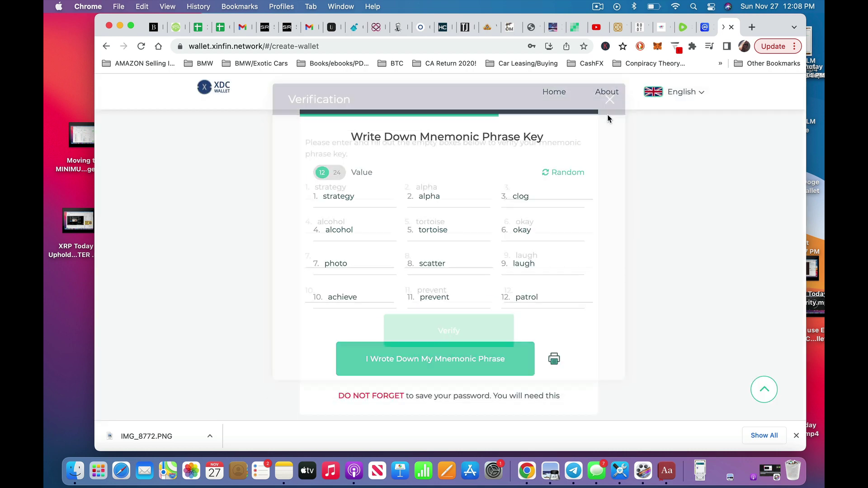
pyautogui.click(484, 359)
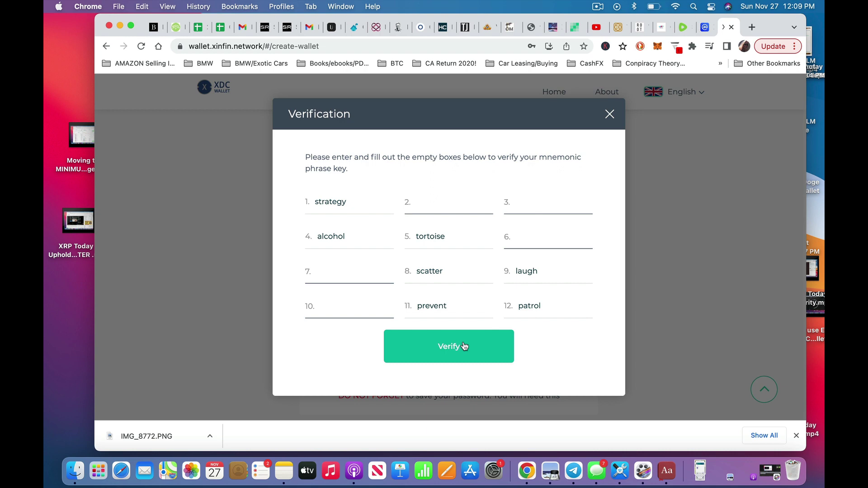
pyautogui.click(609, 114)
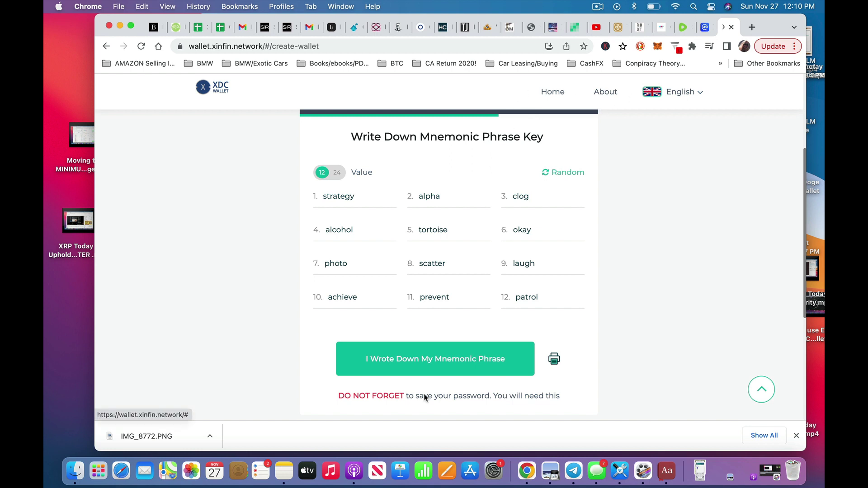
pyautogui.click(451, 375)
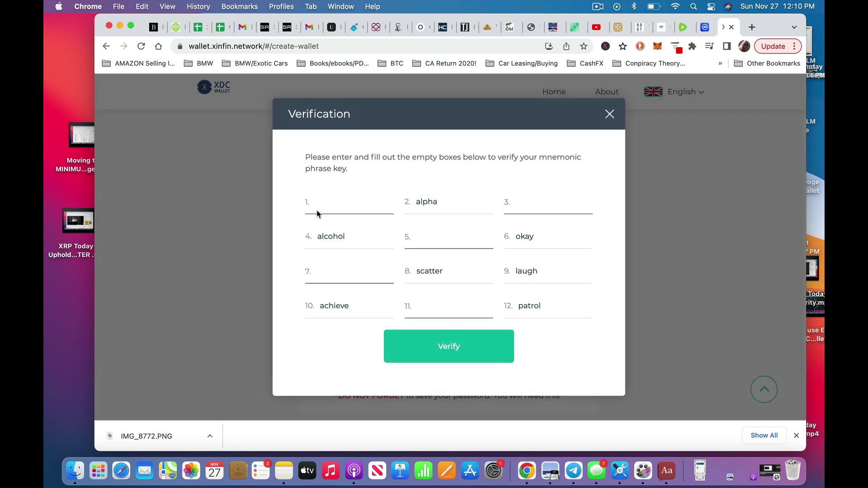
pyautogui.click(335, 202)
pyautogui.click(541, 205)
pyautogui.click(439, 239)
pyautogui.click(345, 266)
pyautogui.click(431, 306)
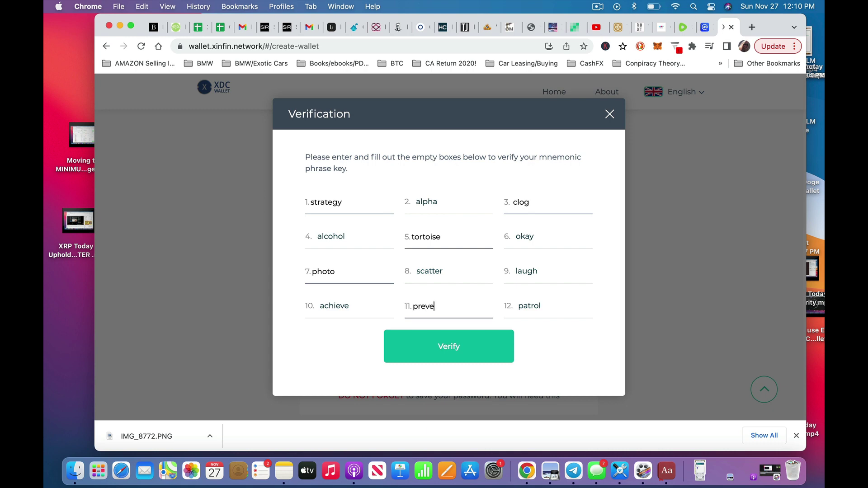
pyautogui.click(609, 115)
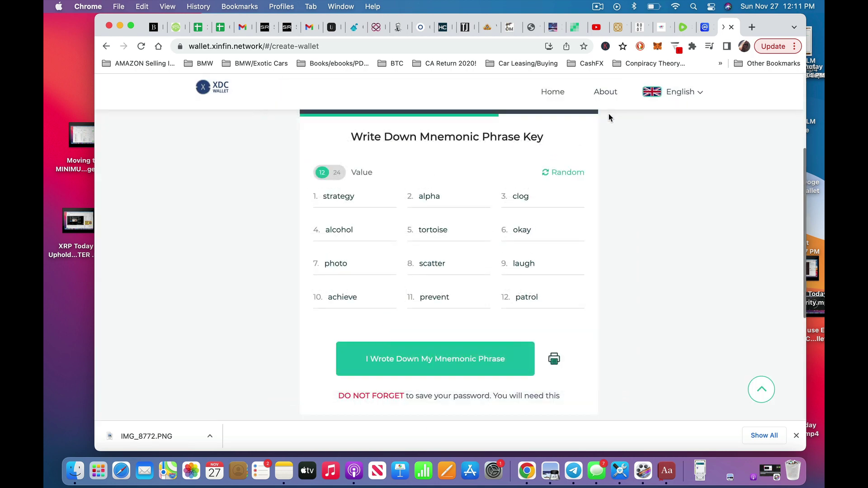
# Step: Enter the missing sixth, tenth and twelfth phrase words in Verification and verify
pyautogui.click(453, 361)
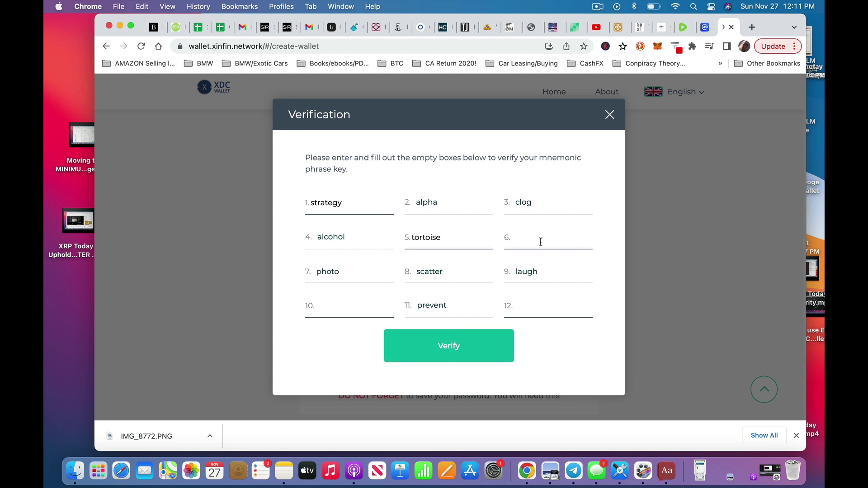
pyautogui.click(541, 242)
pyautogui.click(339, 312)
pyautogui.click(533, 307)
pyautogui.click(454, 346)
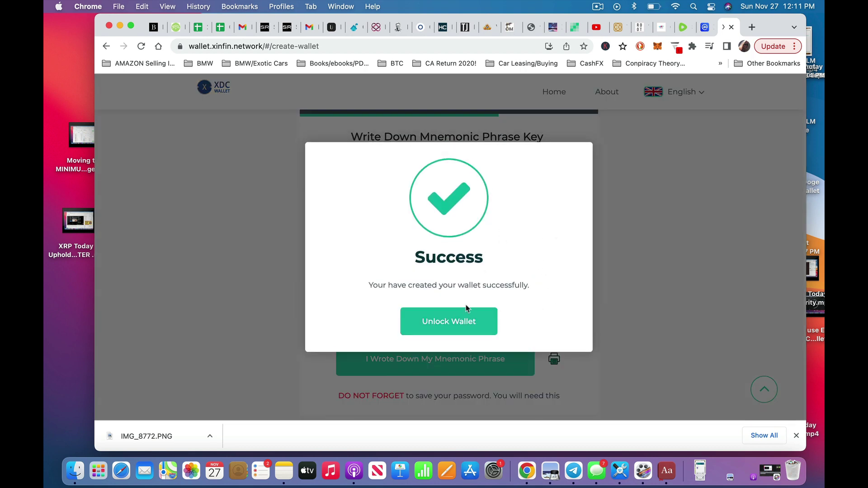
# Step: Unlock the new wallet and decline Chrome's offer to save the password
pyautogui.click(462, 319)
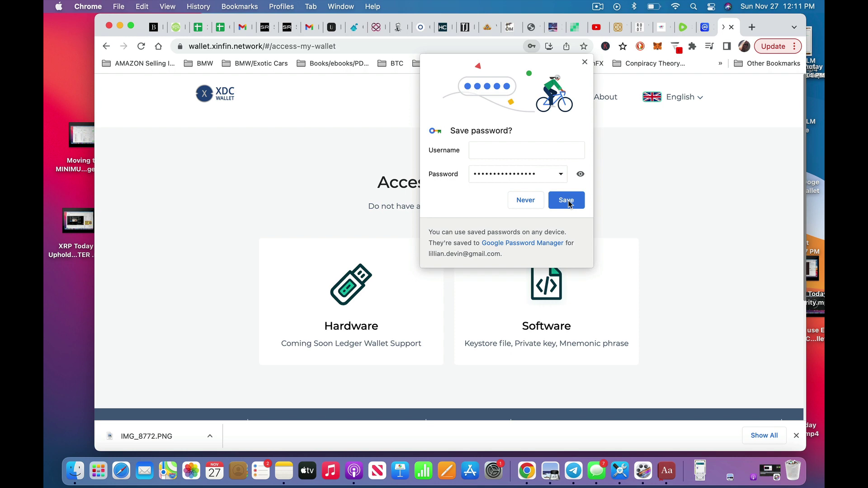
pyautogui.click(539, 204)
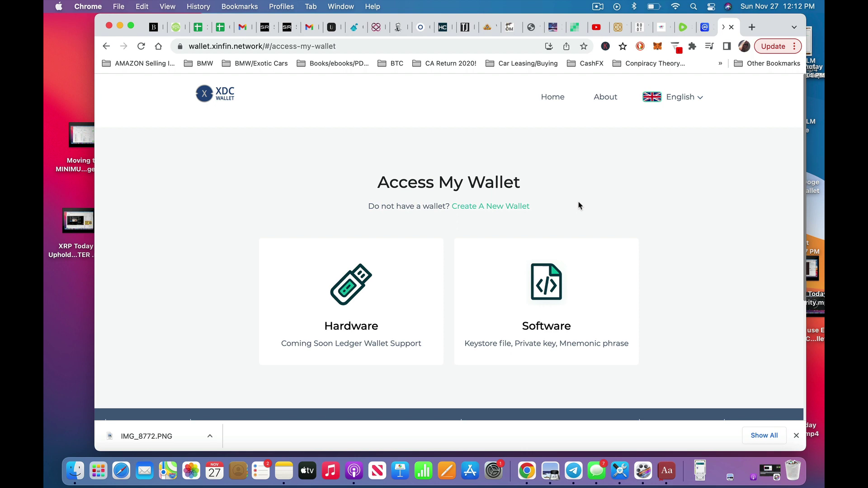
pyautogui.click(546, 310)
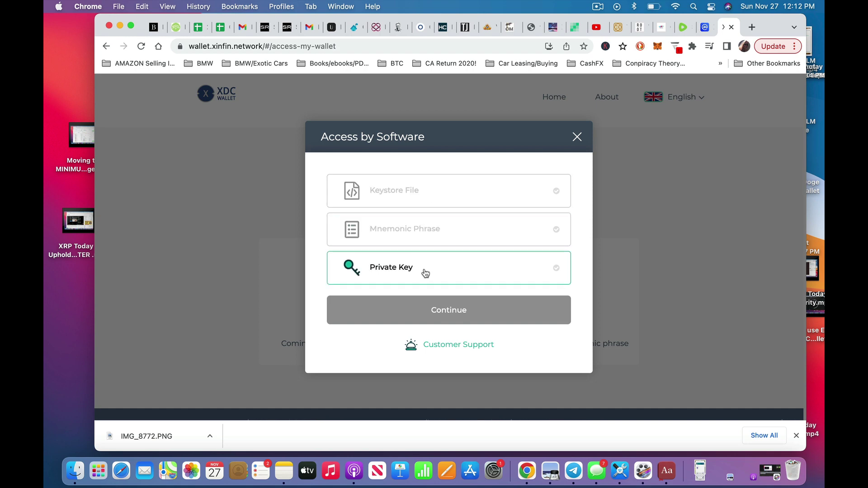
pyautogui.click(423, 229)
pyautogui.click(448, 310)
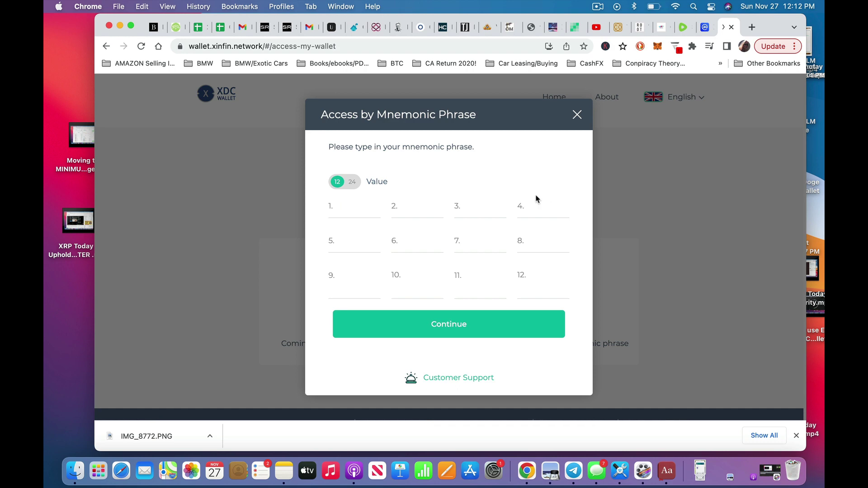
pyautogui.click(578, 114)
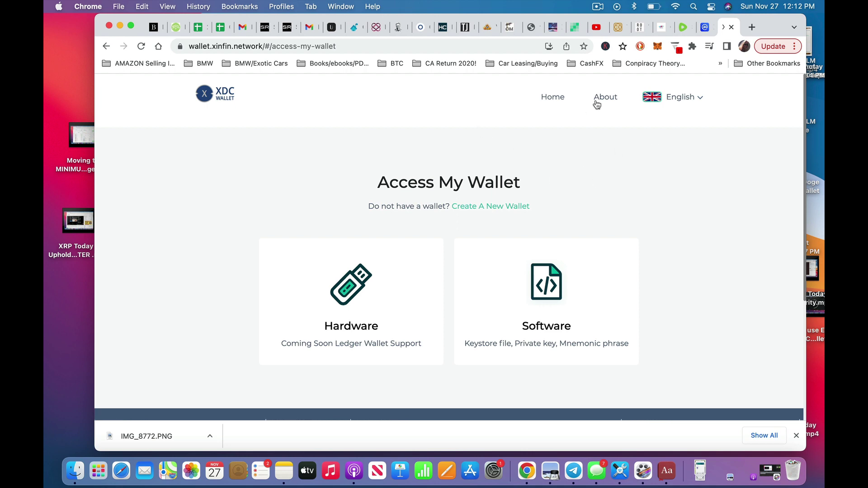
# Step: Switch to the CoinMarketCap XDC Network tab showing its three-month price chart
pyautogui.click(705, 28)
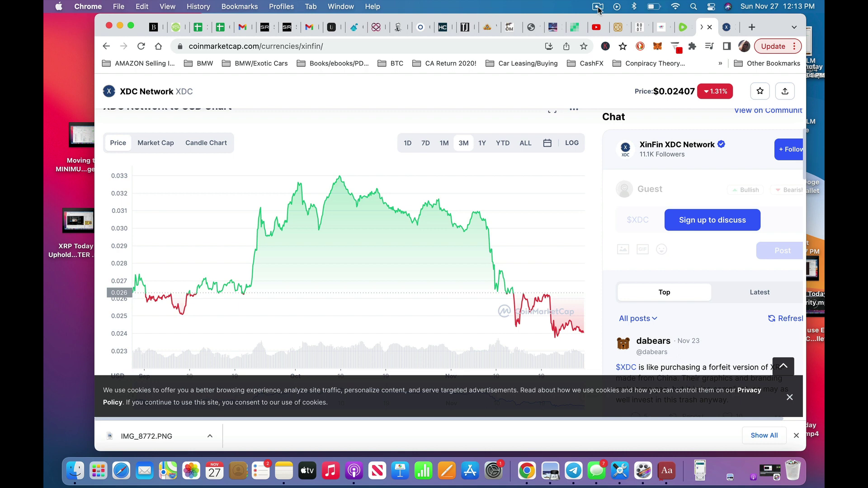
pyautogui.click(598, 7)
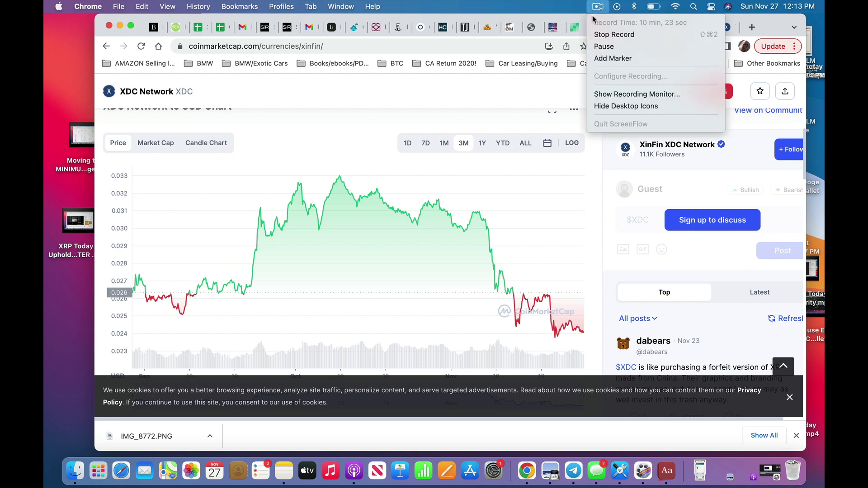